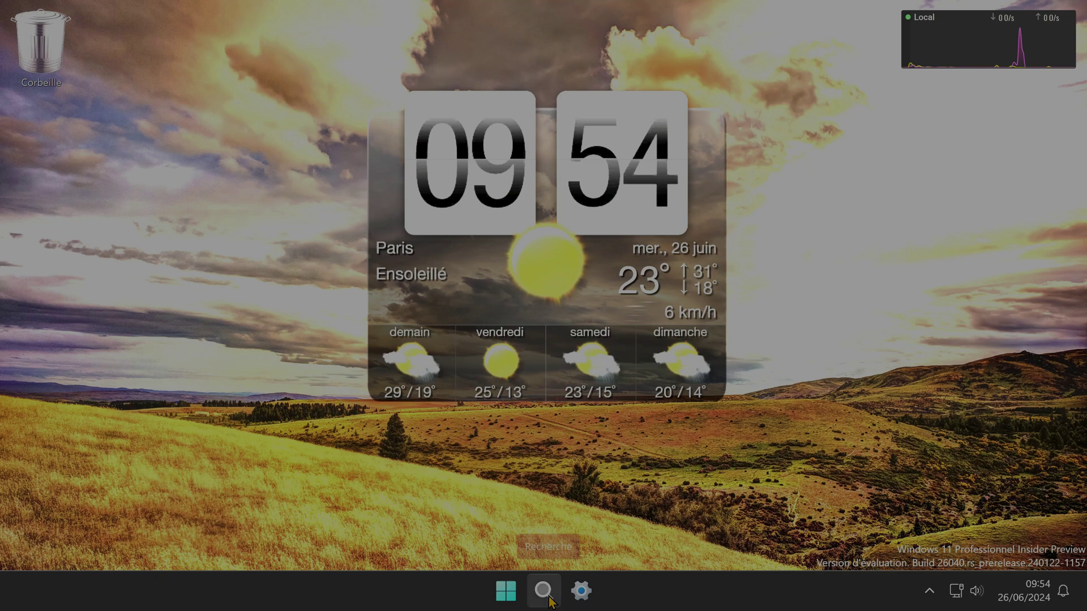
Search Windows for "système", open the advanced system settings and move the properties window to the middle of the desktop
left_click(544, 591)
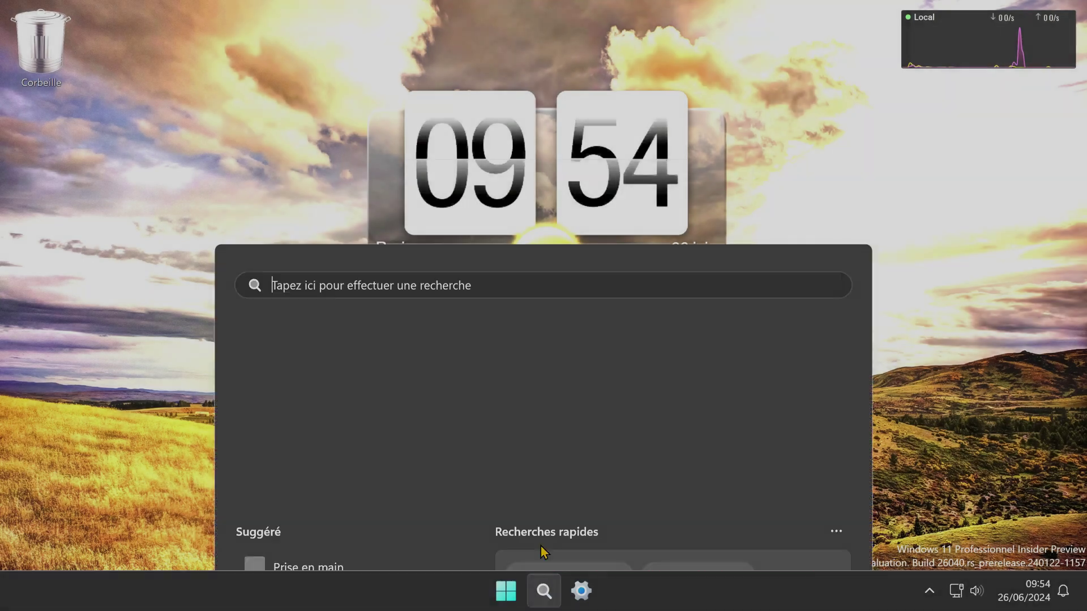
type("systè")
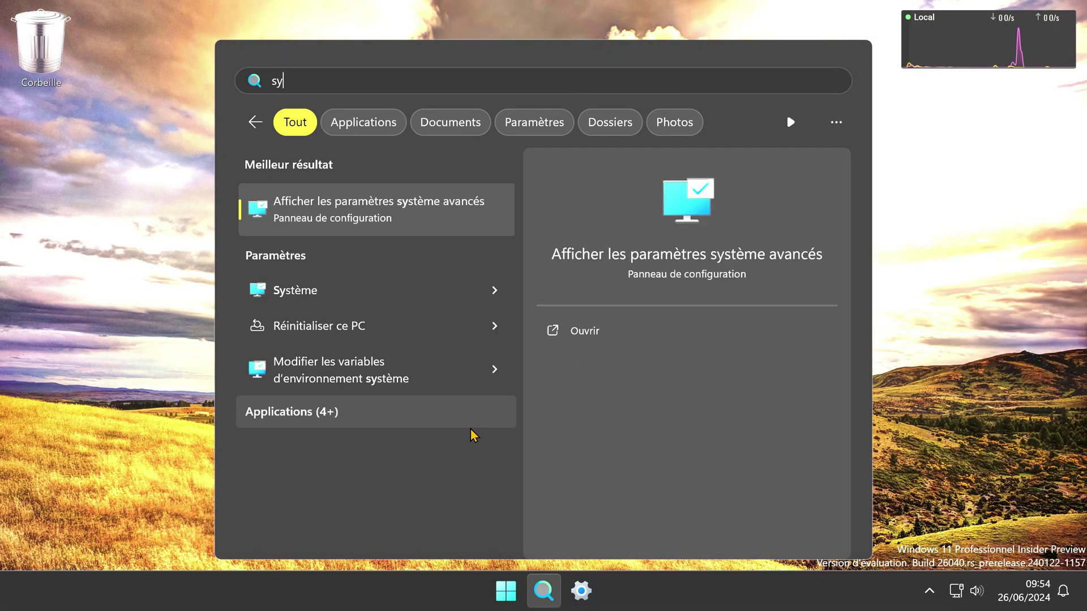
type("me")
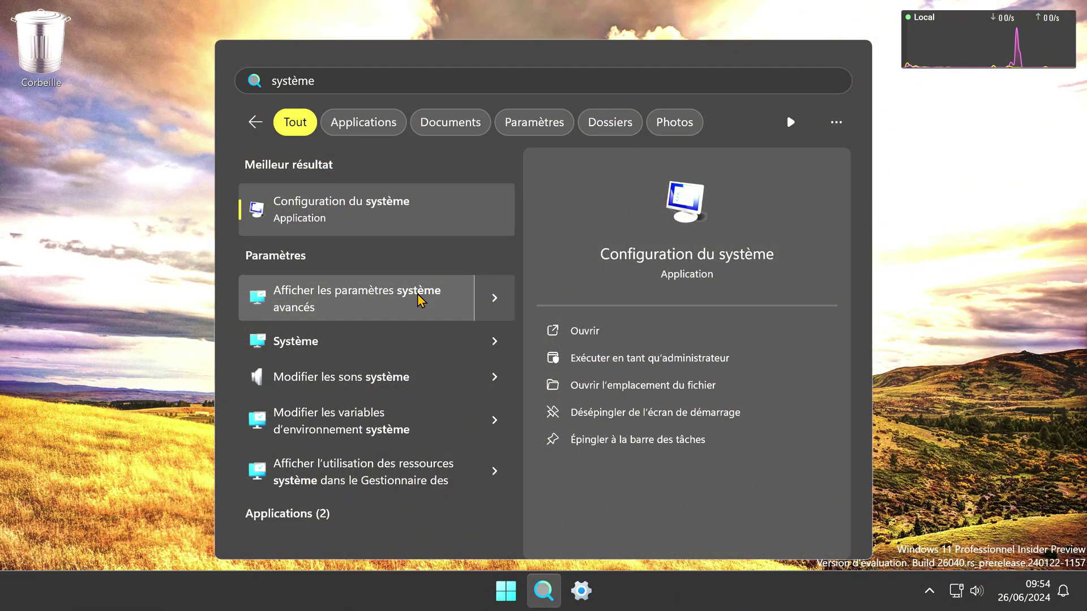
left_click(419, 299)
left_click_drag(320, 120, 581, 83)
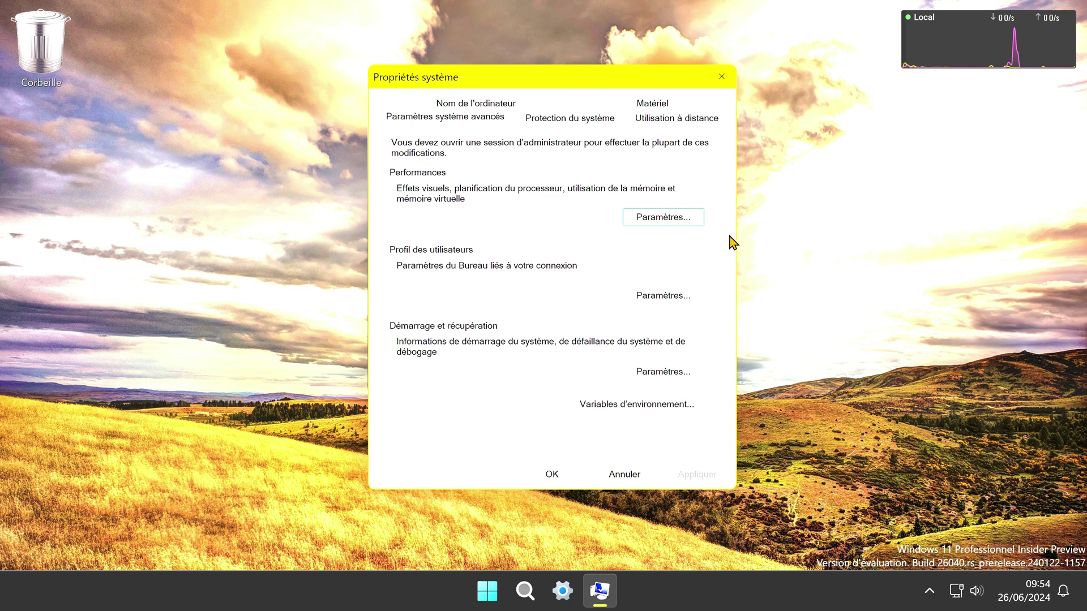
Open the virtual memory settings from the advanced performance options
left_click(689, 223)
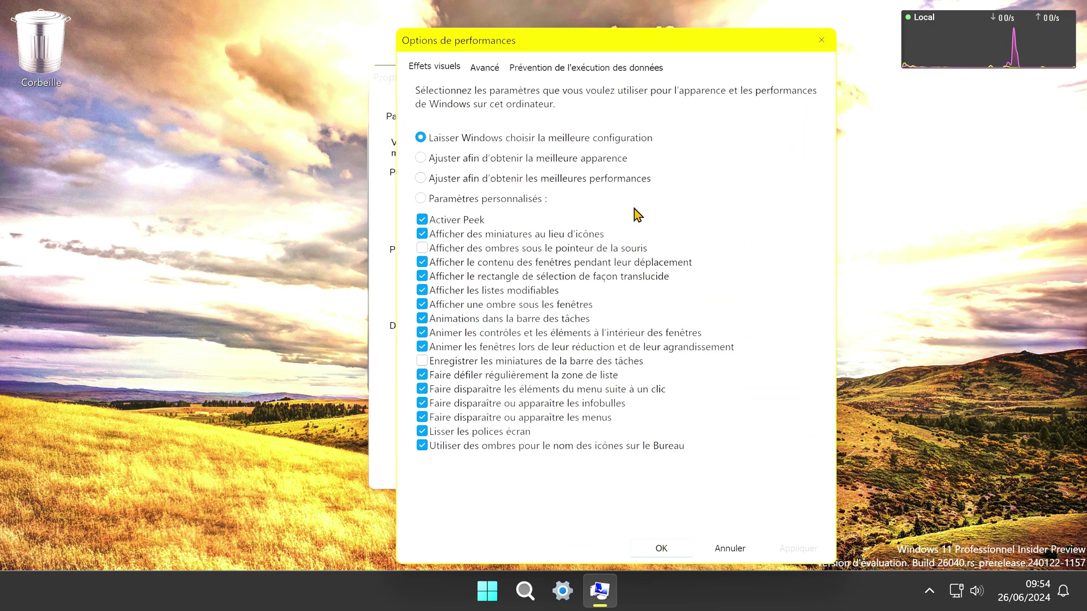
left_click(490, 71)
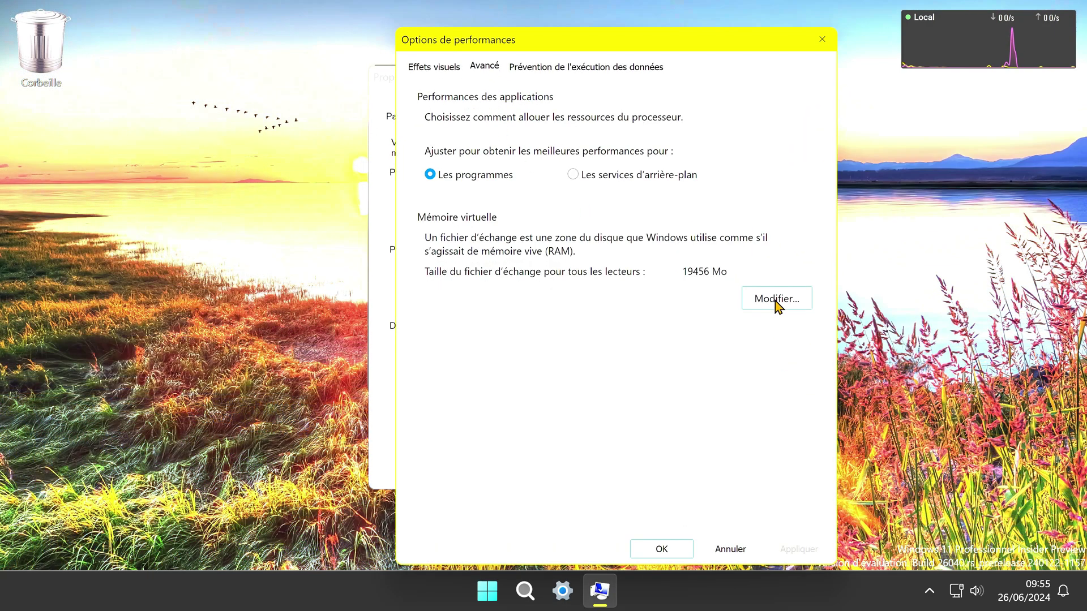
left_click(777, 300)
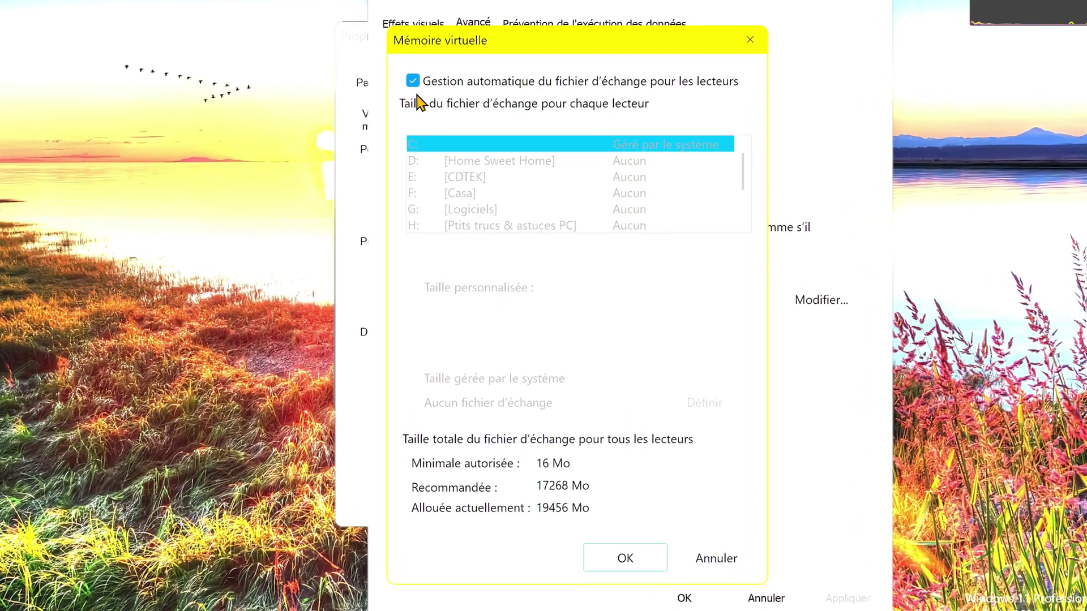
Turn off automatic paging file management and give drive C: a custom initial size of 5756 MB
left_click(409, 76)
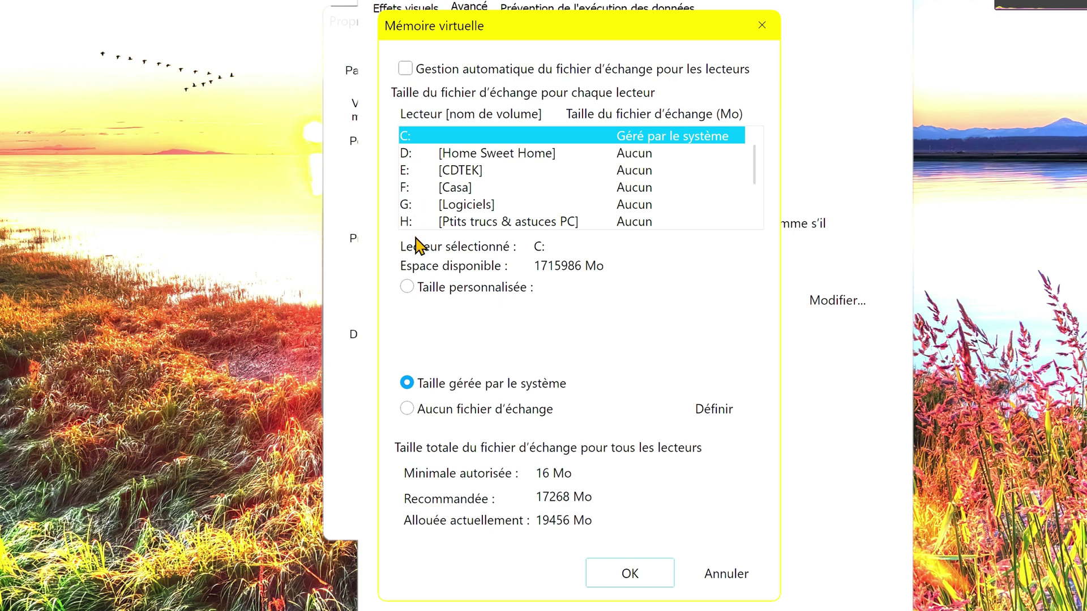
left_click(407, 288)
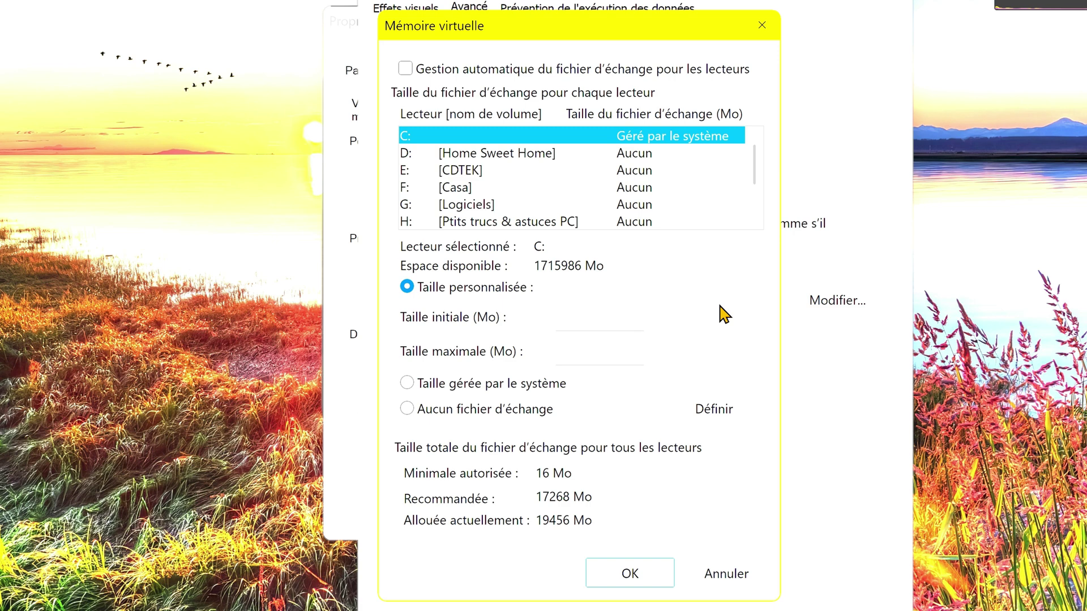
left_click(582, 315)
type("575")
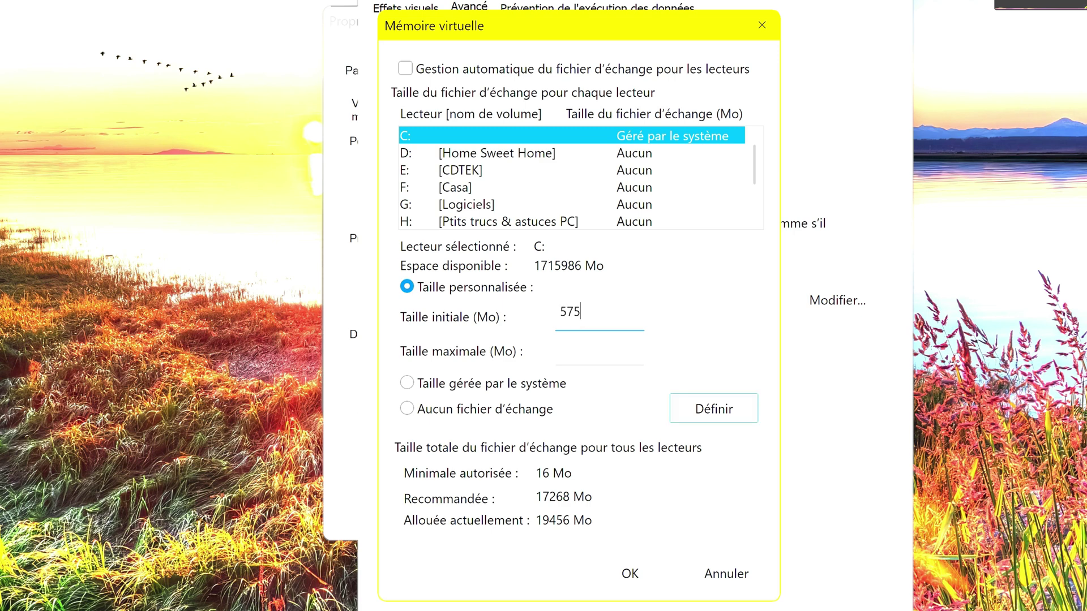
type("6")
Copy the initial size into drive C:'s maximum size, 5756 MB, and assign the custom paging file to the drive
left_click_drag(598, 312, 562, 309)
right_click(590, 317)
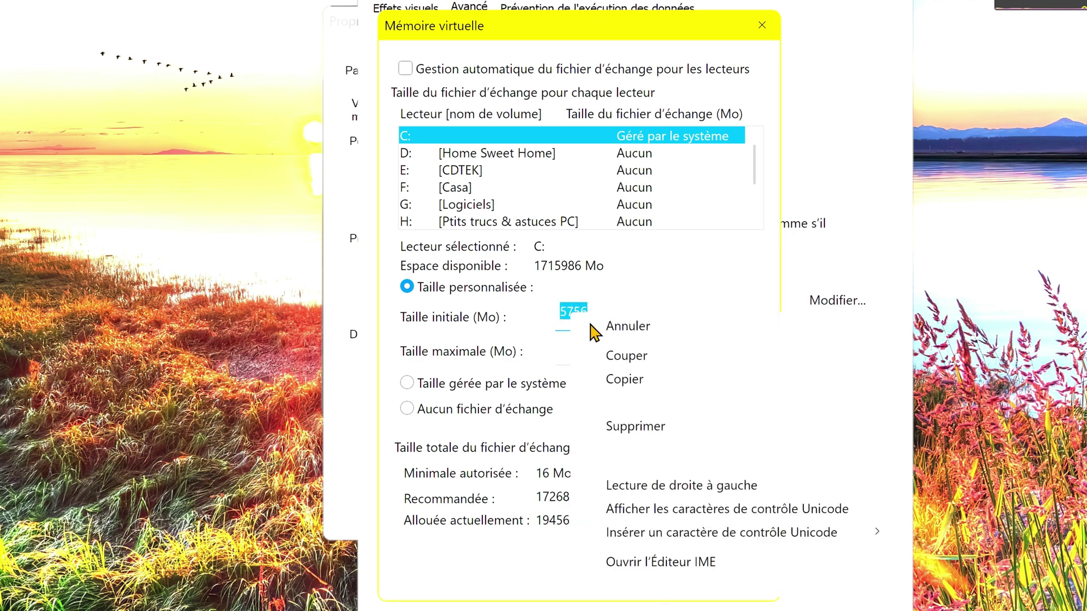
left_click(625, 380)
left_click(577, 352)
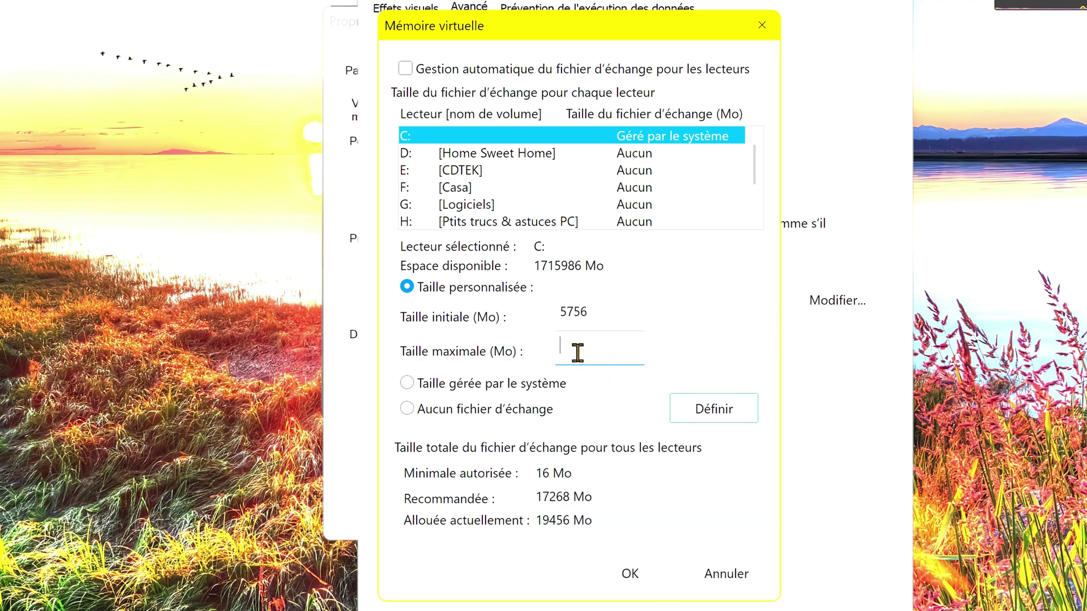
right_click(577, 352)
left_click(632, 445)
left_click(726, 406)
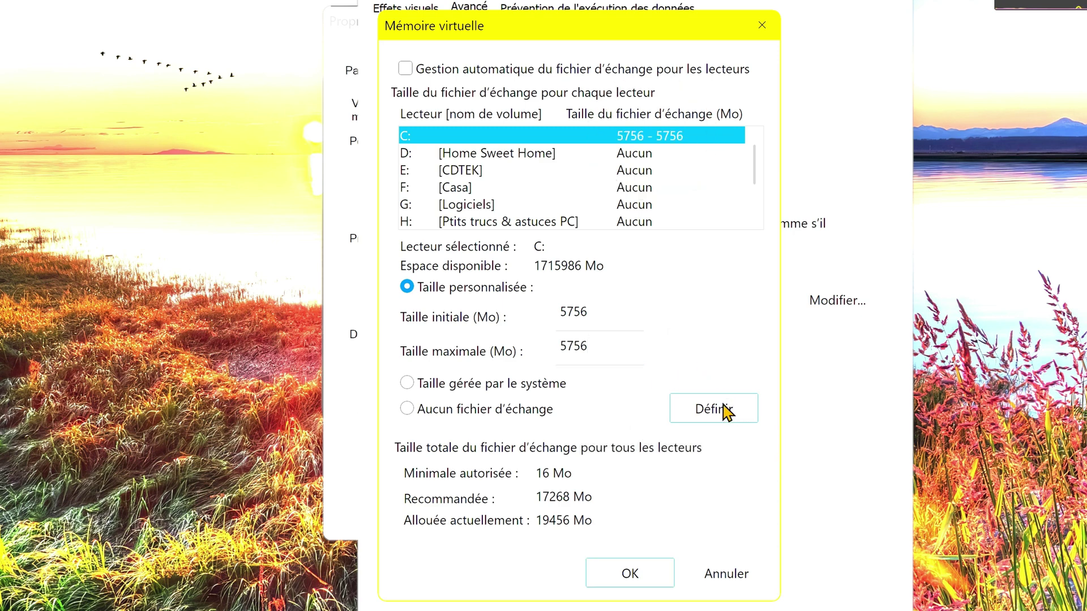
Assign drive D: [Home Sweet Home] a custom paging file with initial and maximum sizes of 5756 MB, pasting the copied value
left_click(643, 156)
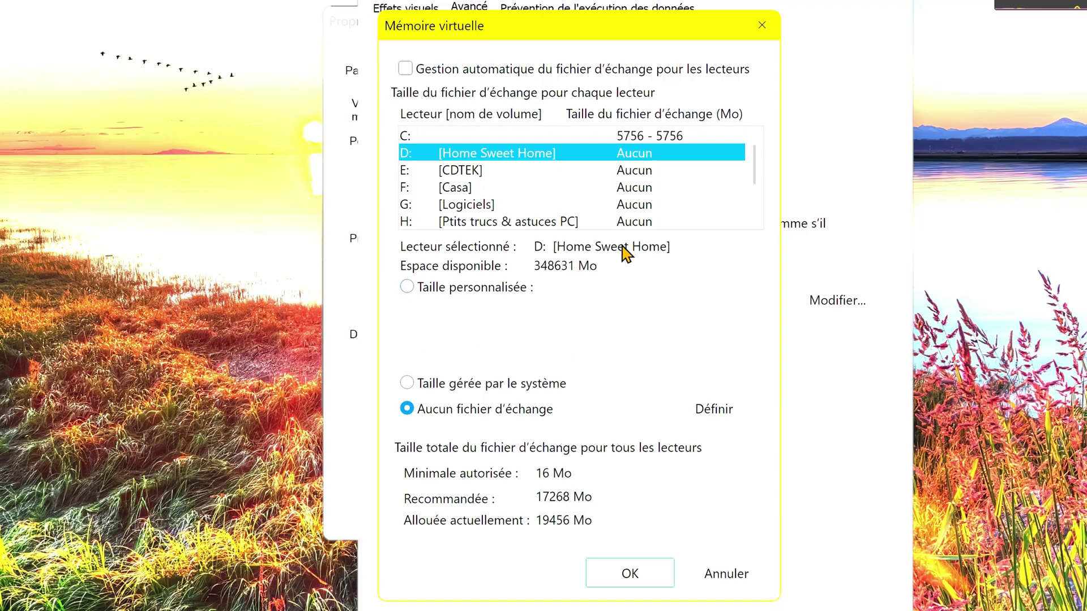
left_click(407, 287)
right_click(583, 316)
left_click(632, 406)
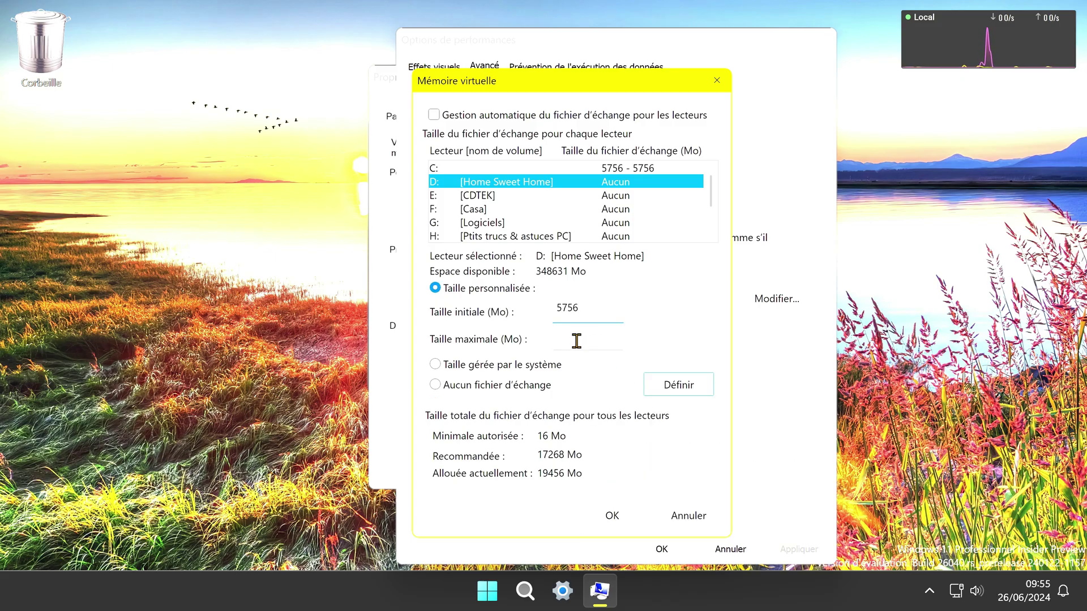
right_click(583, 352)
left_click(616, 409)
left_click(679, 385)
Assign drive F: [Casa] a custom paging file with initial and maximum sizes of 5756 MB
left_click(617, 209)
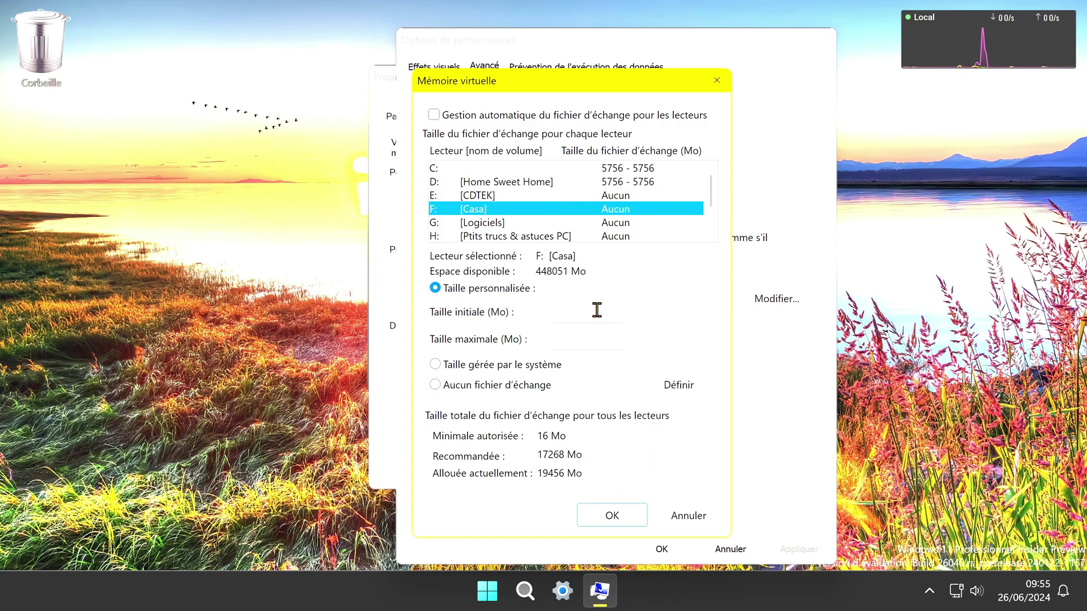
right_click(571, 341)
left_click(621, 432)
left_click(679, 385)
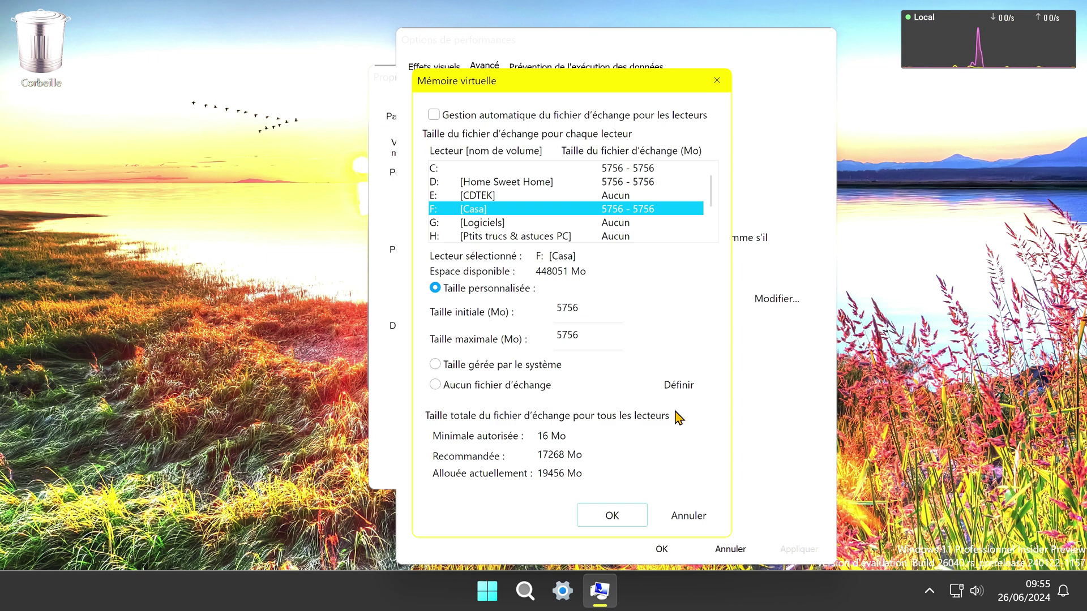
Confirm the virtual memory changes, acknowledge the restart notice, and close the performance options and system properties
left_click(614, 515)
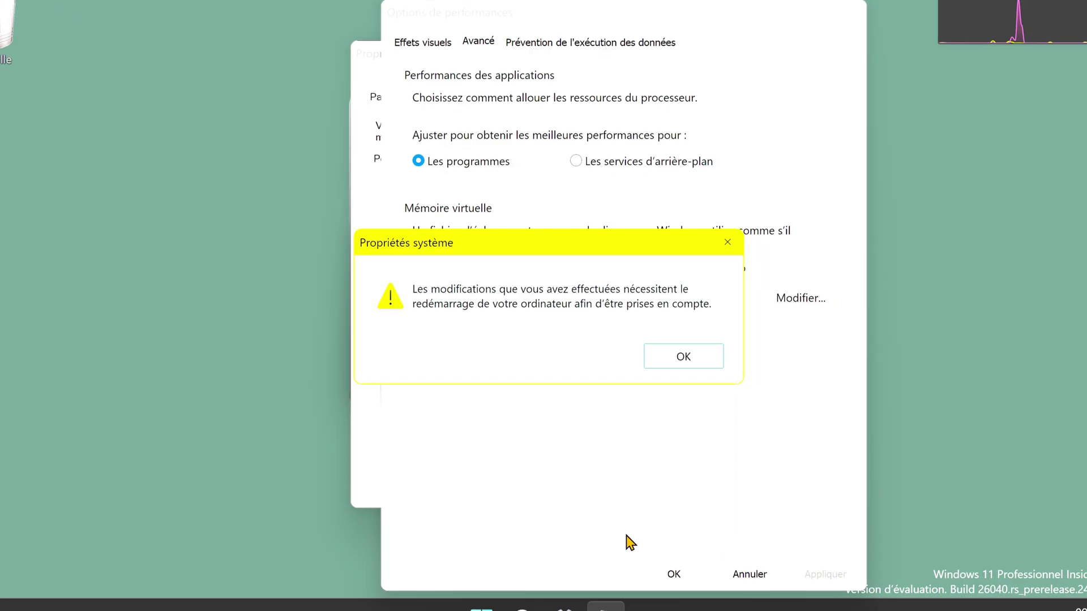
left_click(696, 363)
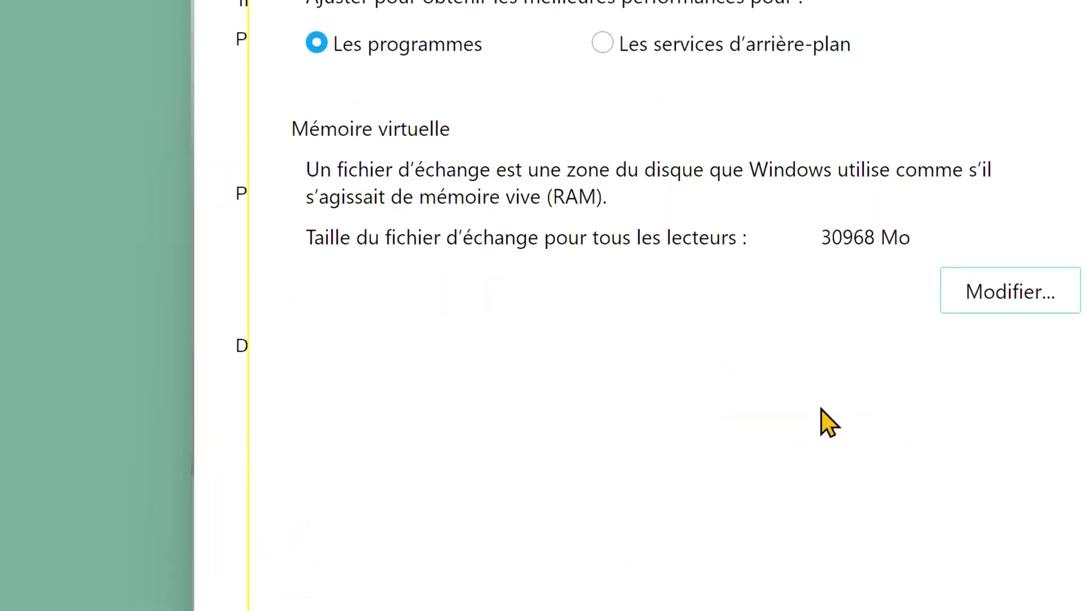
left_click(817, 552)
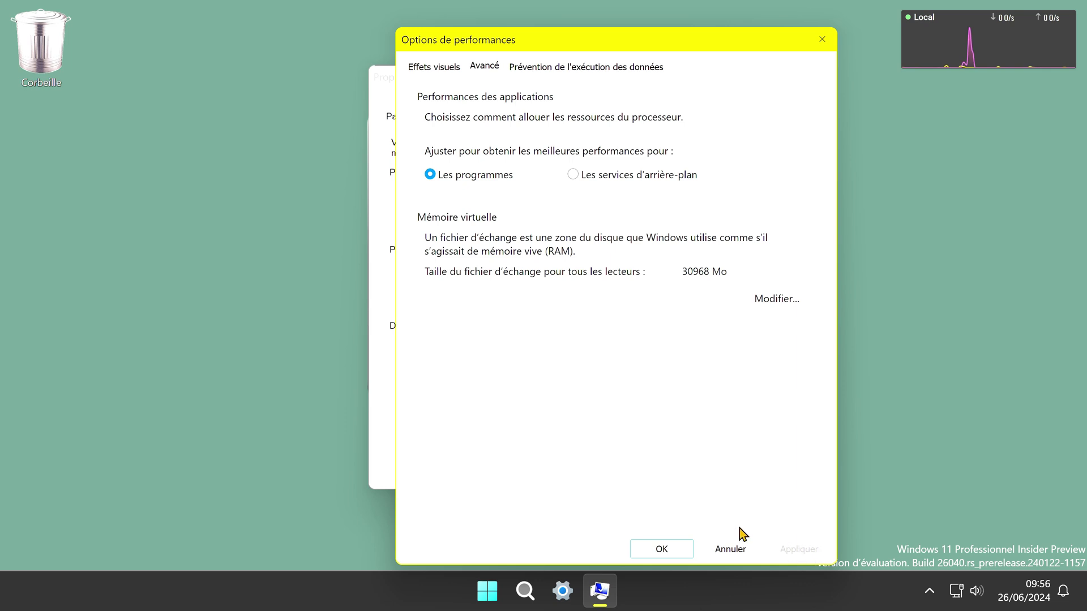
left_click(673, 549)
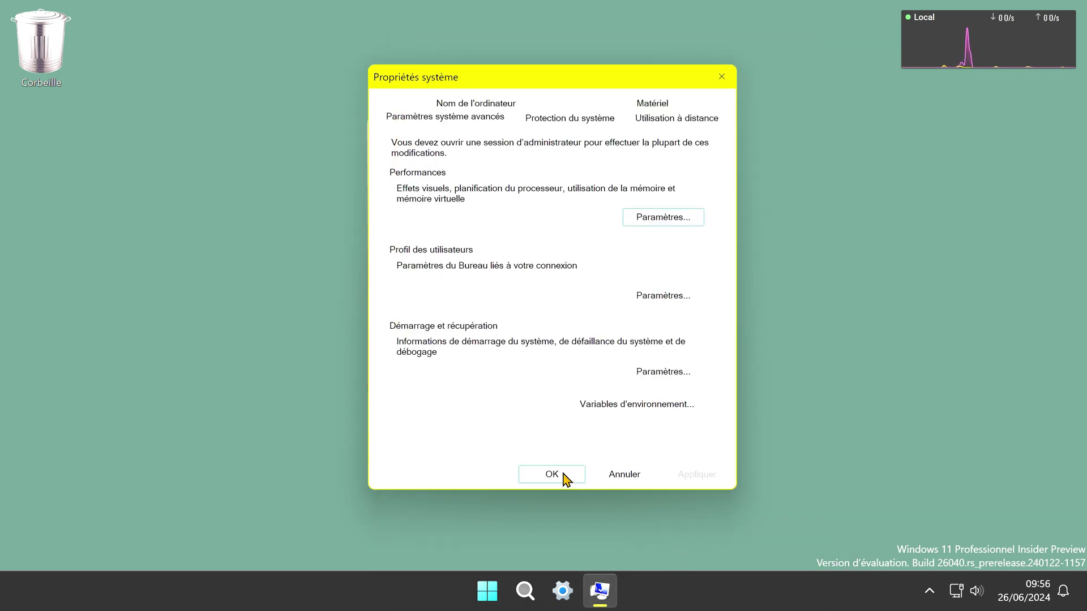
left_click(563, 475)
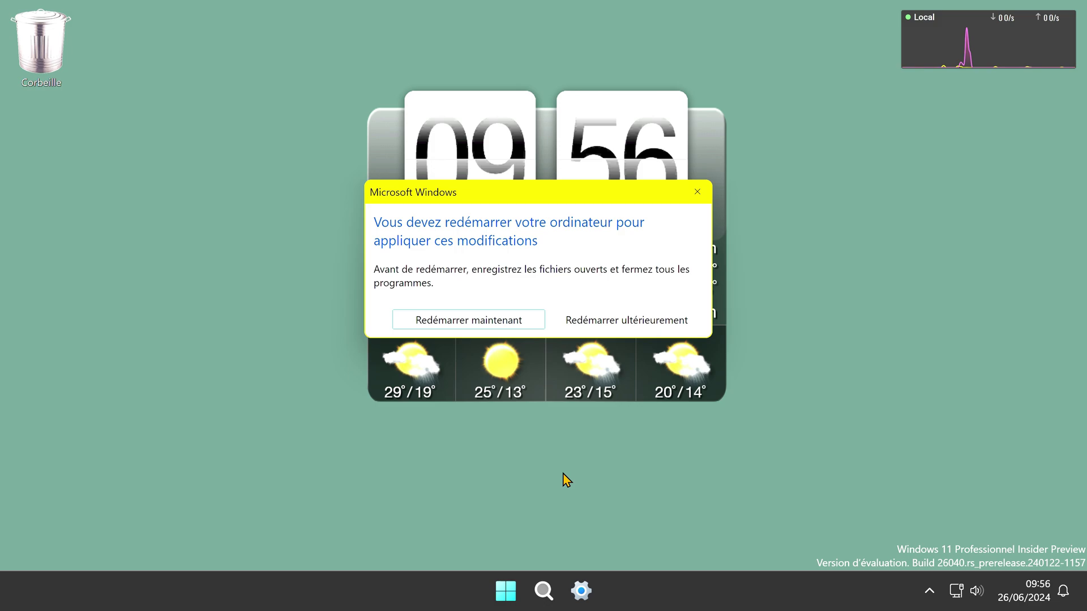